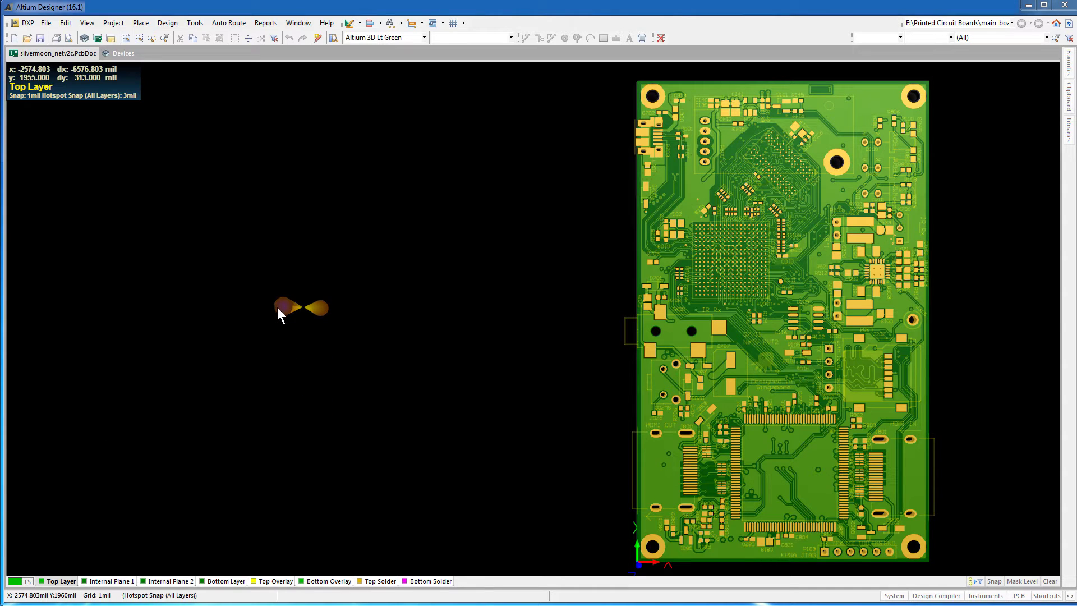
Hide the heads-up display and raise the Top Silkscreen opacity to the maximum in the Altium 3D Lt Green view configuration.
key(shift+h)
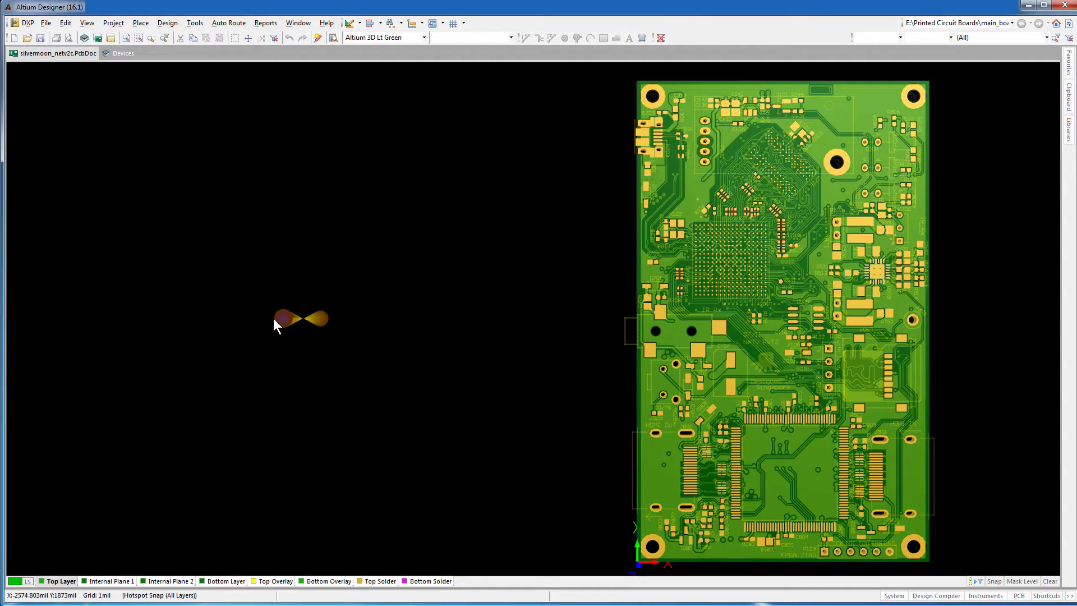
key(l)
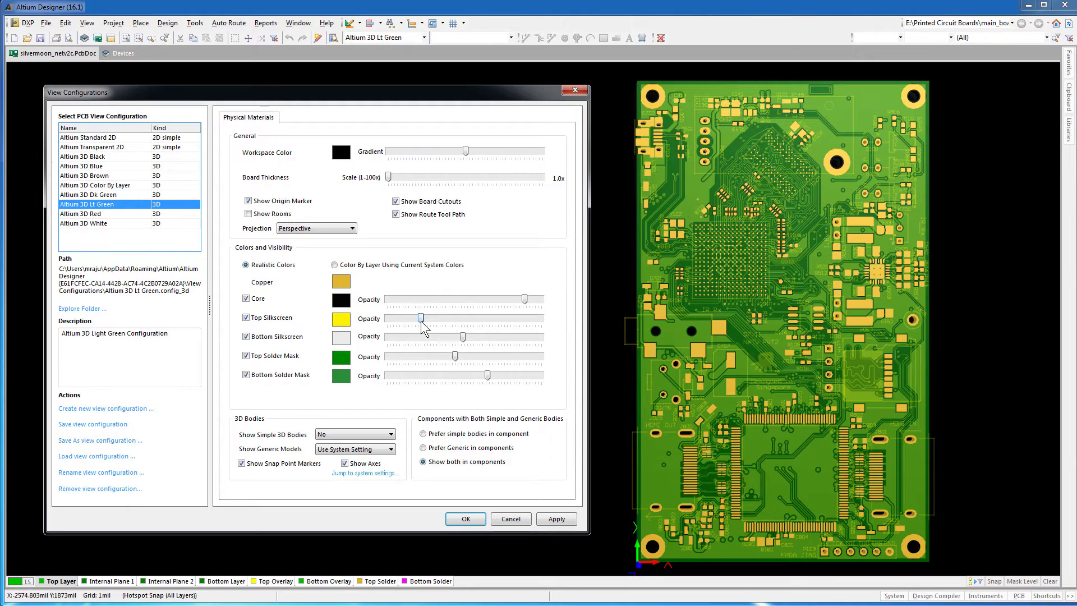
drag(421, 321, 536, 320)
click(566, 521)
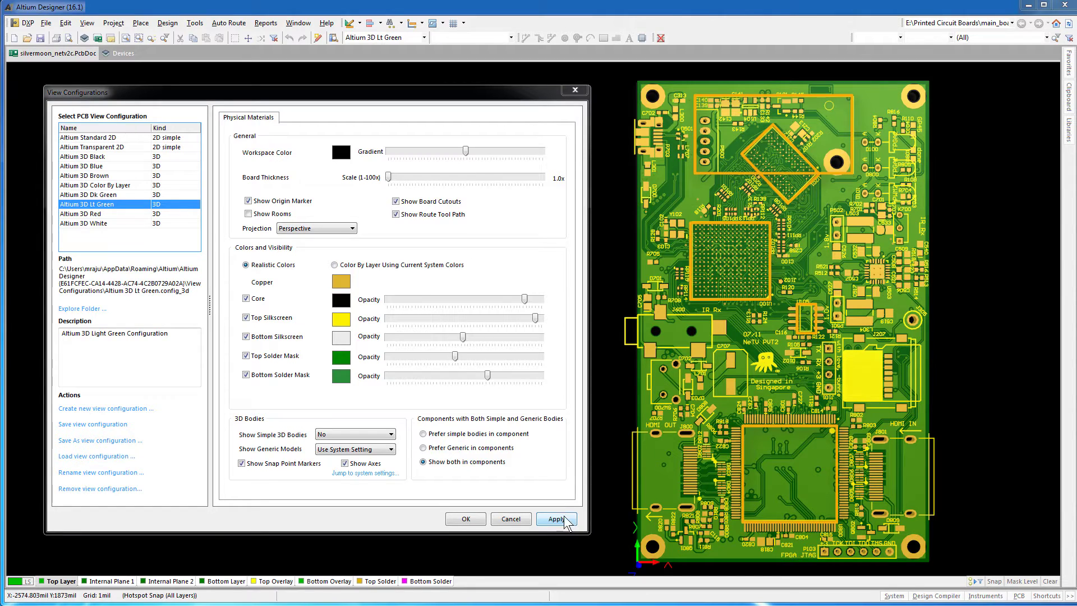
drag(535, 319, 542, 319)
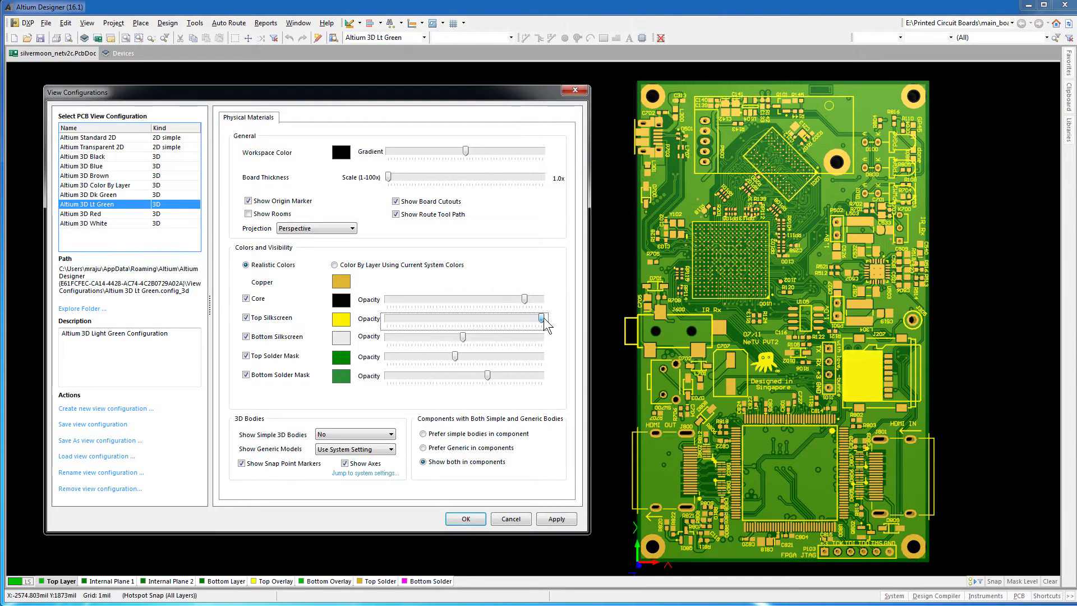
click(556, 520)
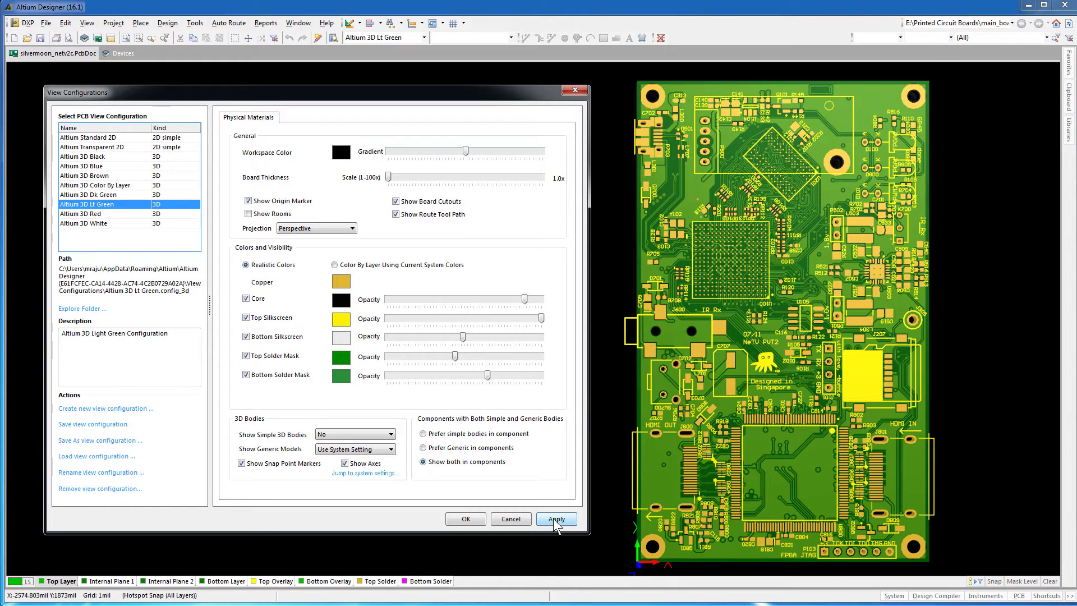
Turn off the visibility of the Top Silkscreen in the 3D view configuration and accept the configuration.
click(246, 318)
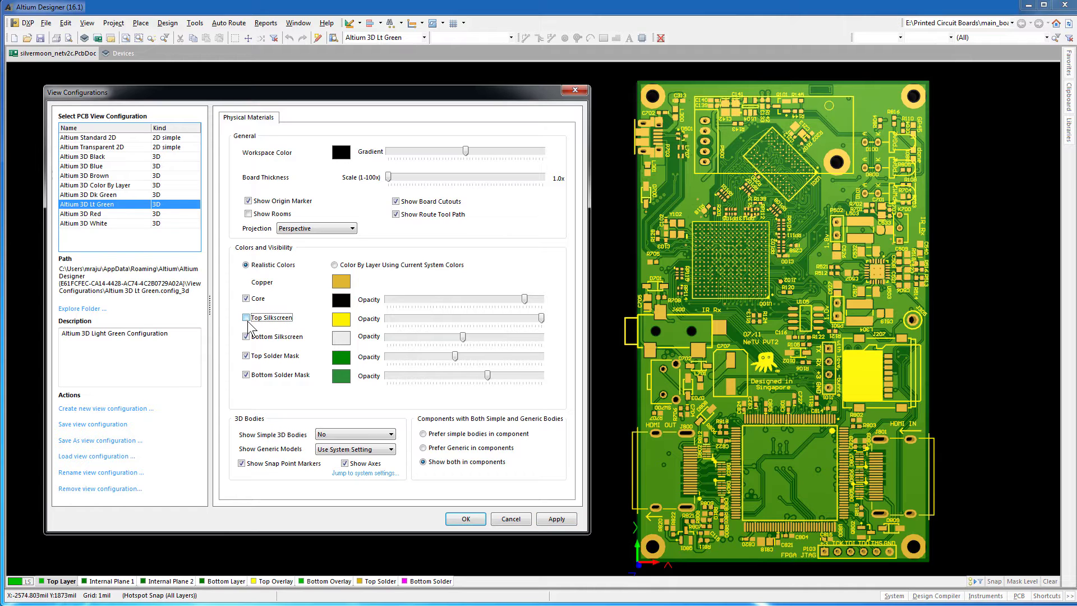
click(561, 521)
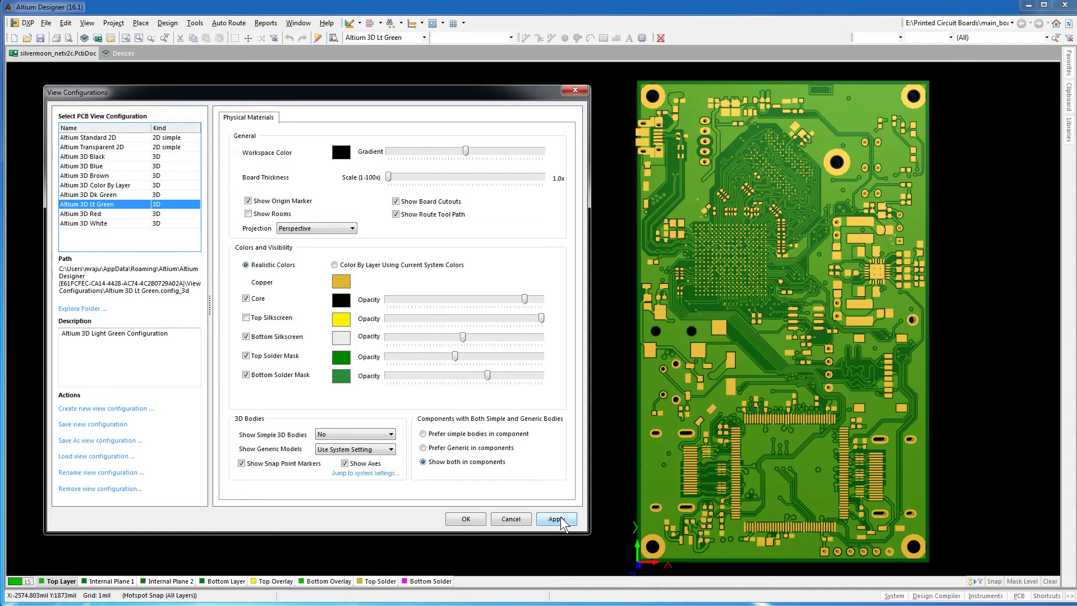
click(466, 518)
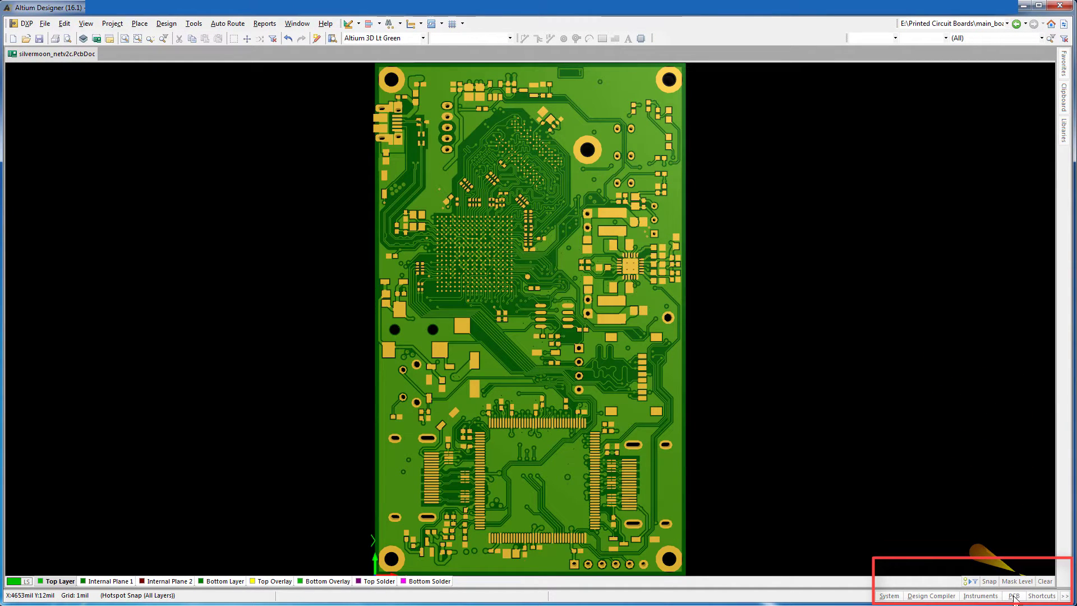
Select all components on the board that belong to the component classes from audio_pmic2 through misc_io.
click(1015, 596)
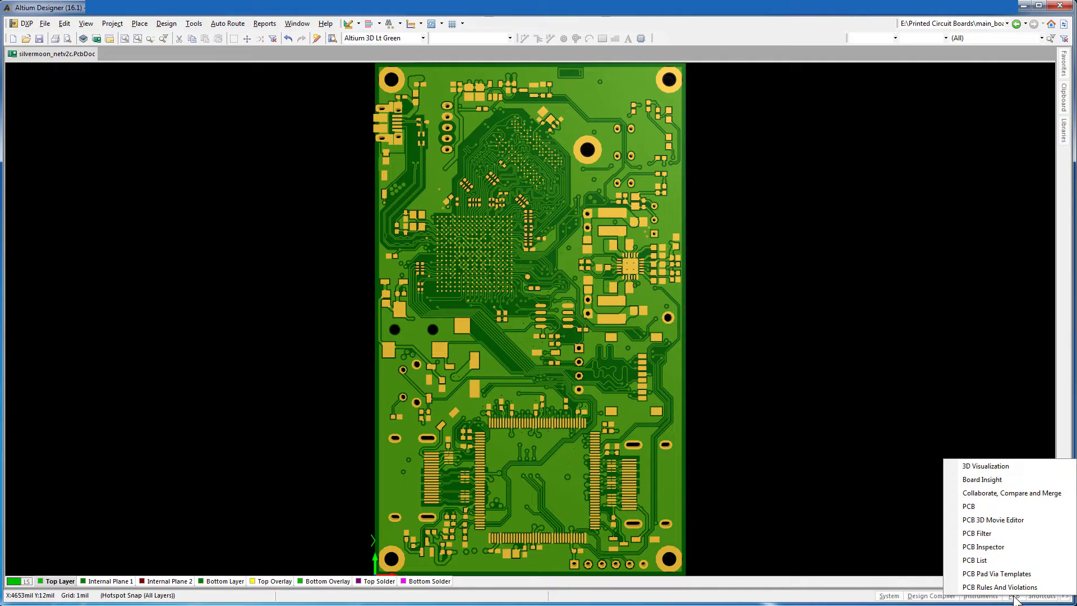
click(976, 506)
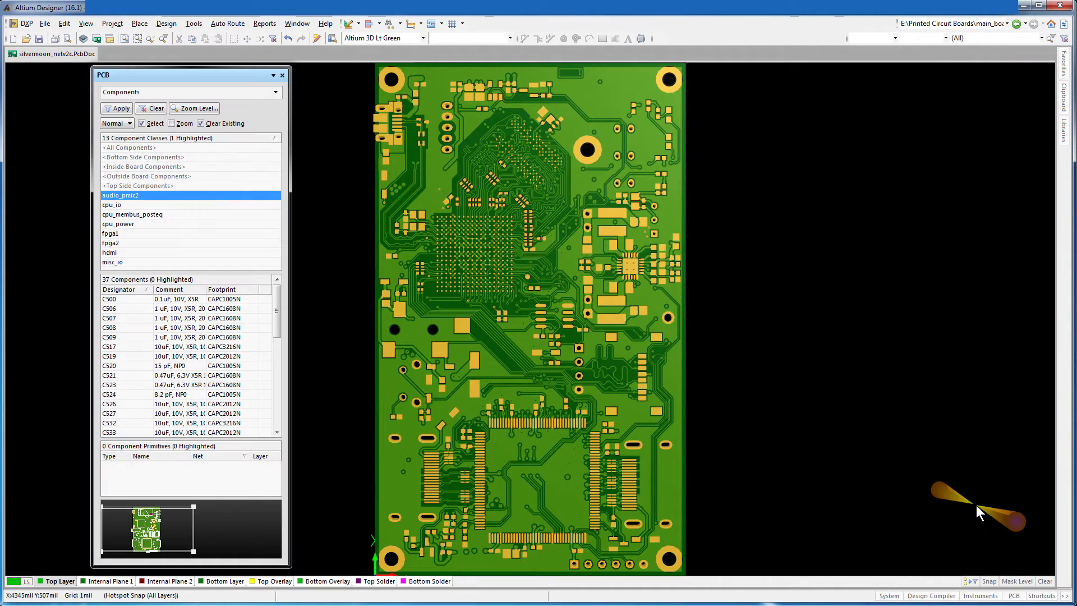
shift+click(211, 262)
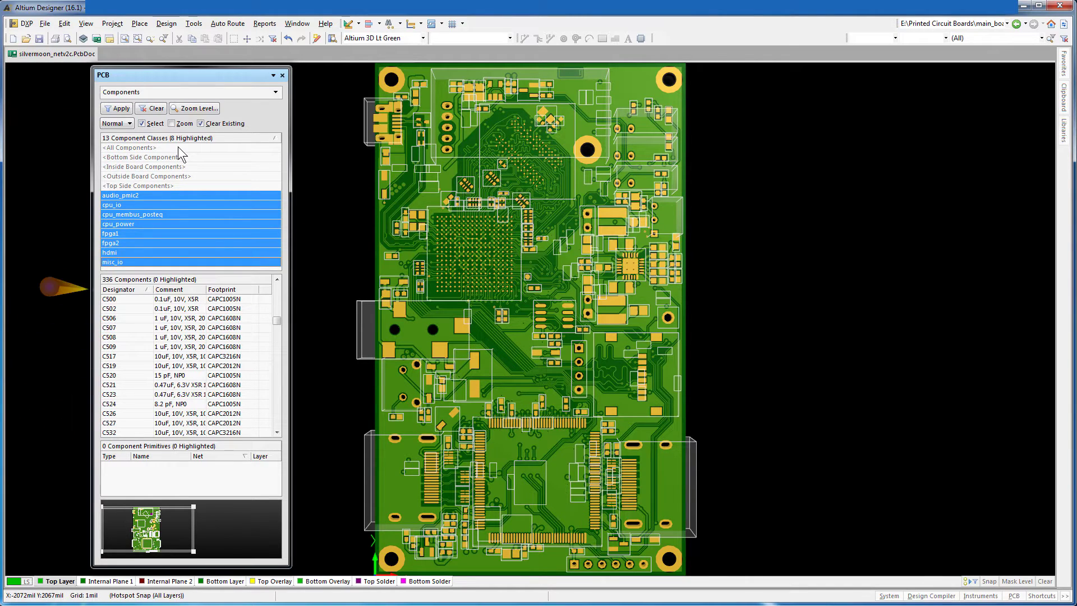
click(283, 75)
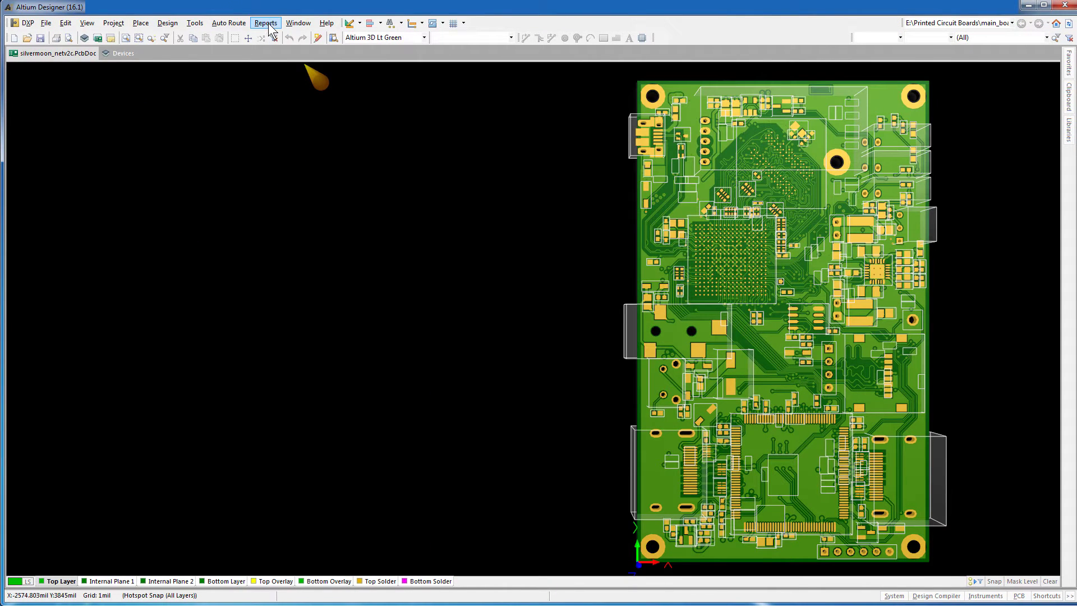
Generate the board's bill of materials and export it as the Excel worksheet silvermoon_netv2c.xlsx.
click(266, 23)
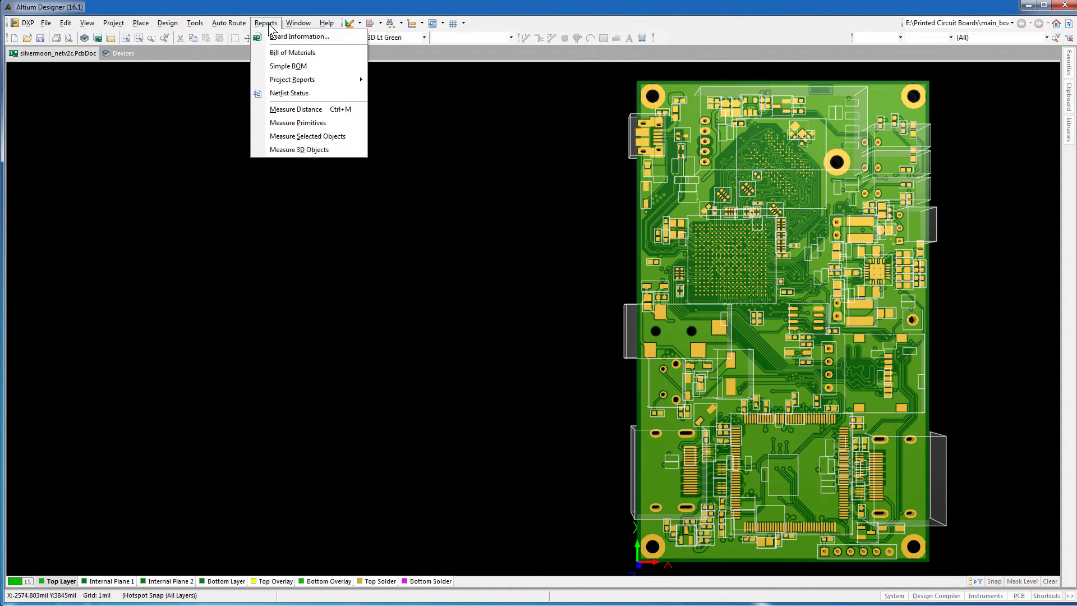
click(292, 53)
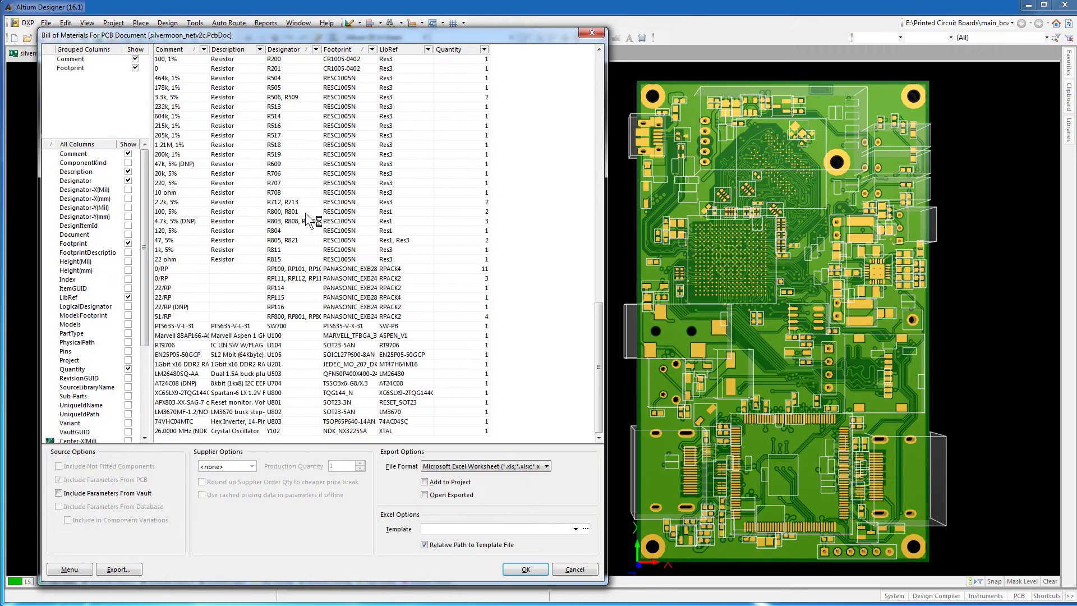
click(120, 568)
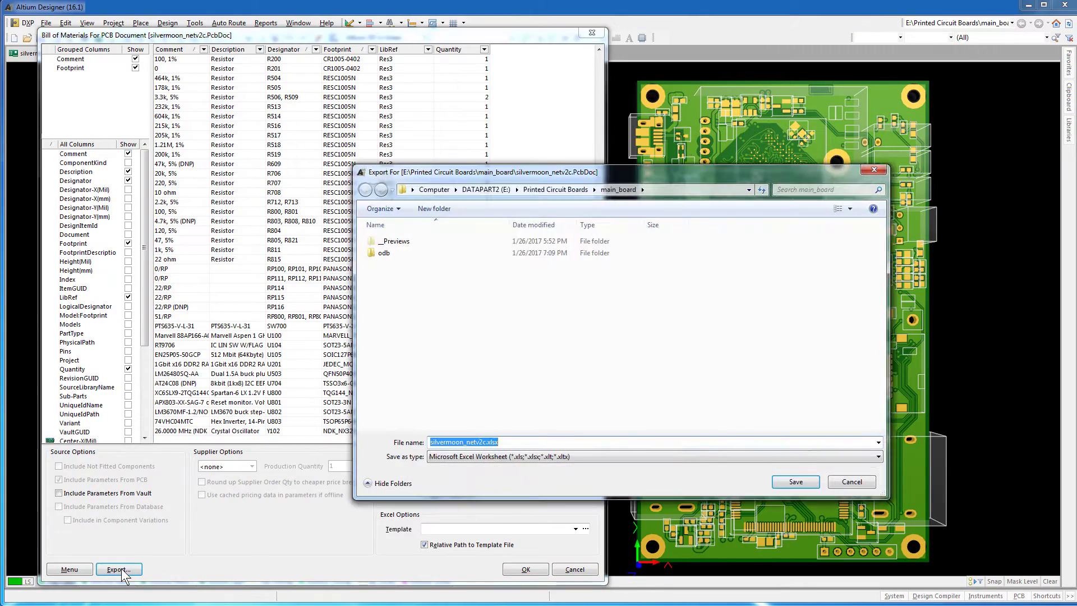
click(805, 489)
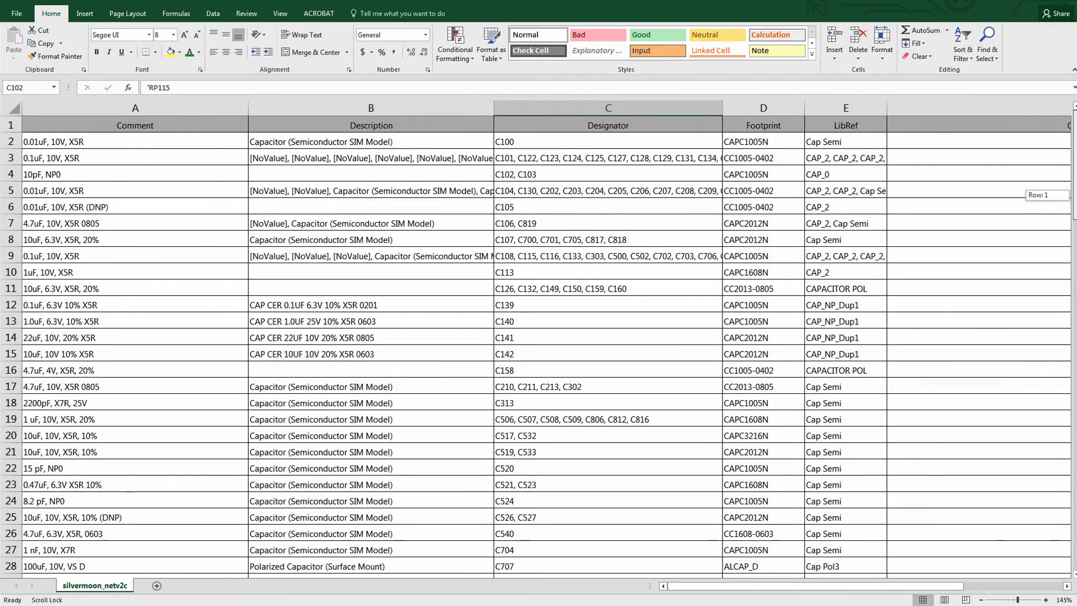
Widen the Footprint column of the exported bill of materials to fit its long entries, and switch back to Altium Designer.
drag(1074, 195, 1074, 548)
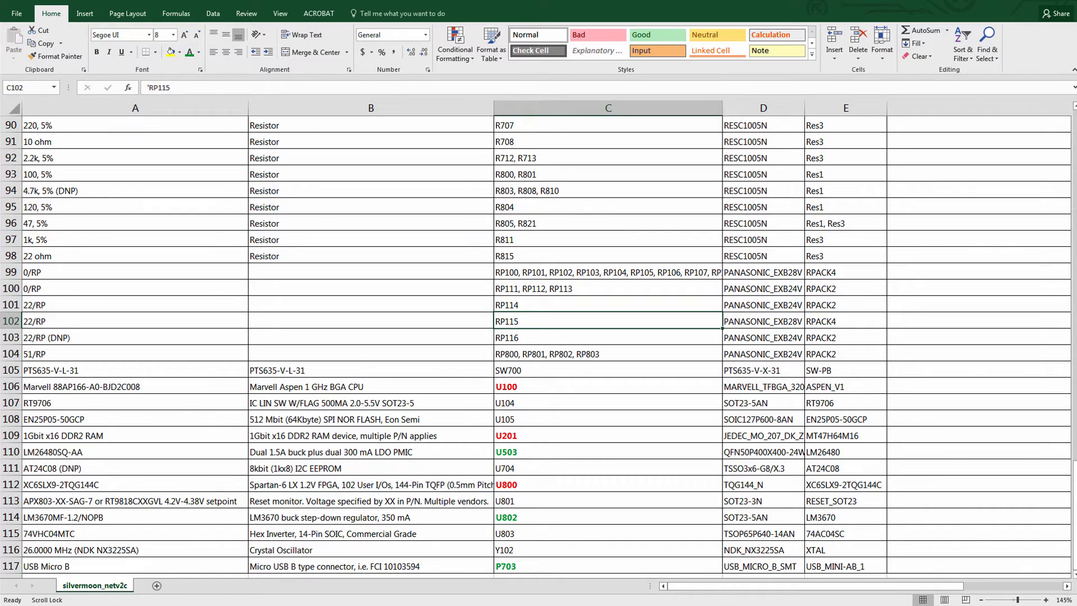
drag(805, 107, 856, 108)
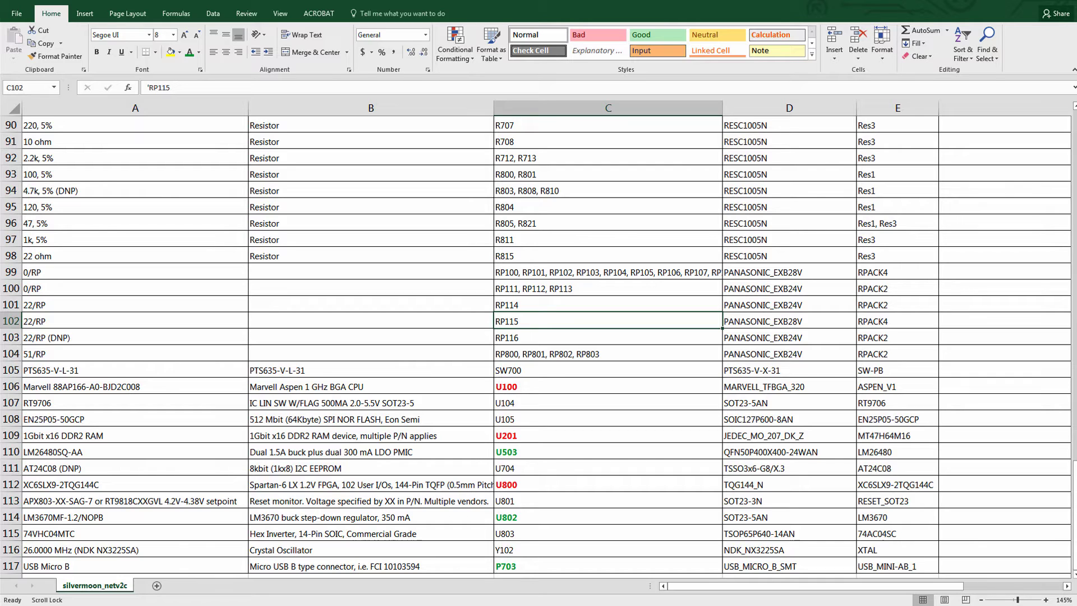
key(alt+Tab)
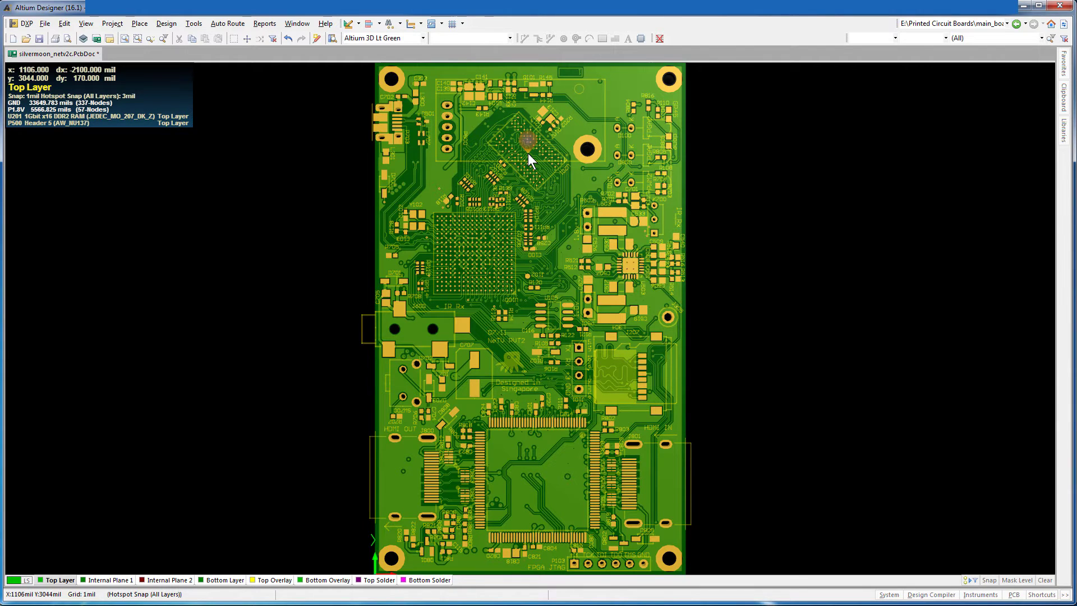
Examine the placement and routing of the DDR2 RAM U201 on the board in close-up.
ctrl+scroll(527, 153, up, 2)
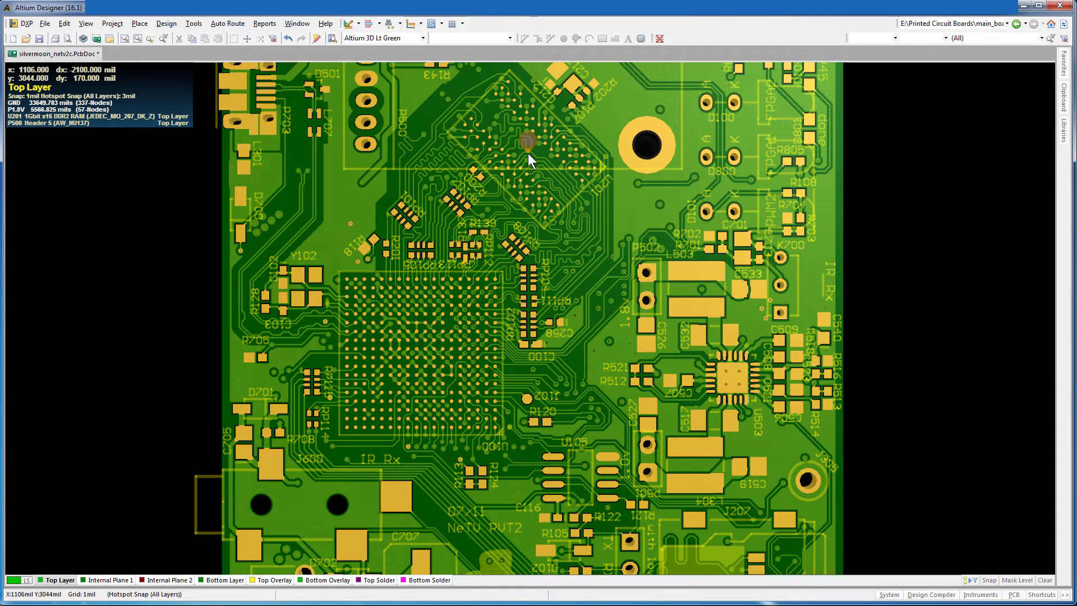
ctrl+scroll(527, 153, up, 1)
ctrl+scroll(527, 153, up, 1)
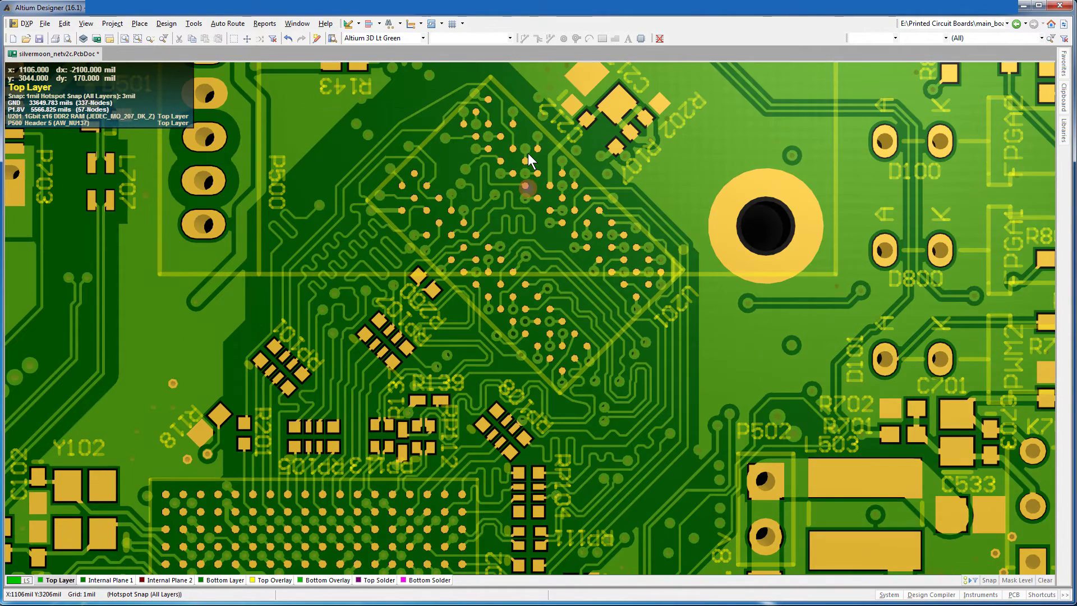
scroll(527, 153, up, 1)
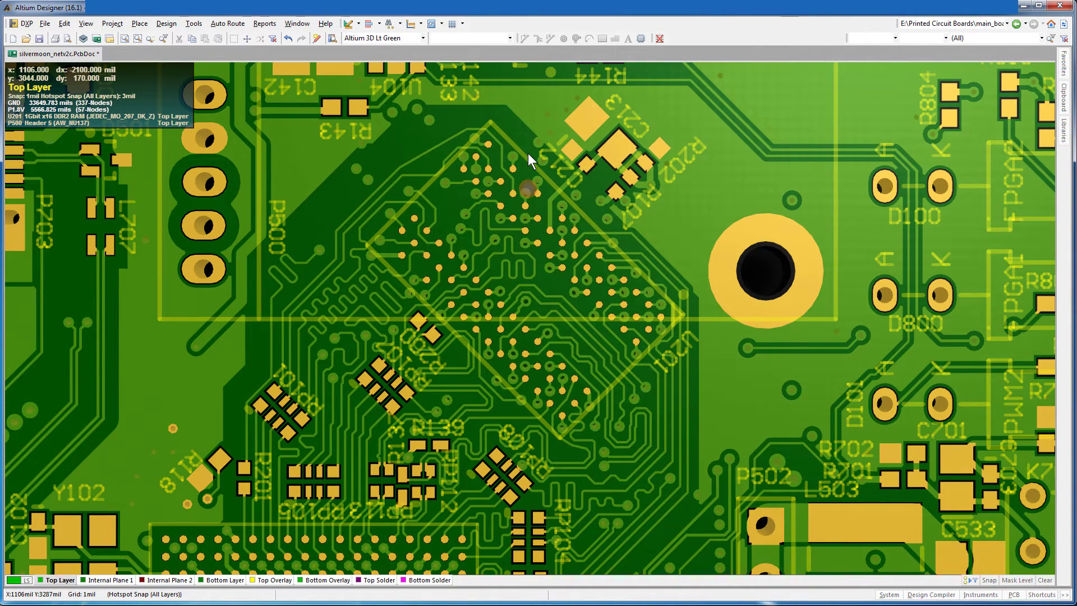
ctrl+scroll(527, 153, down, 4)
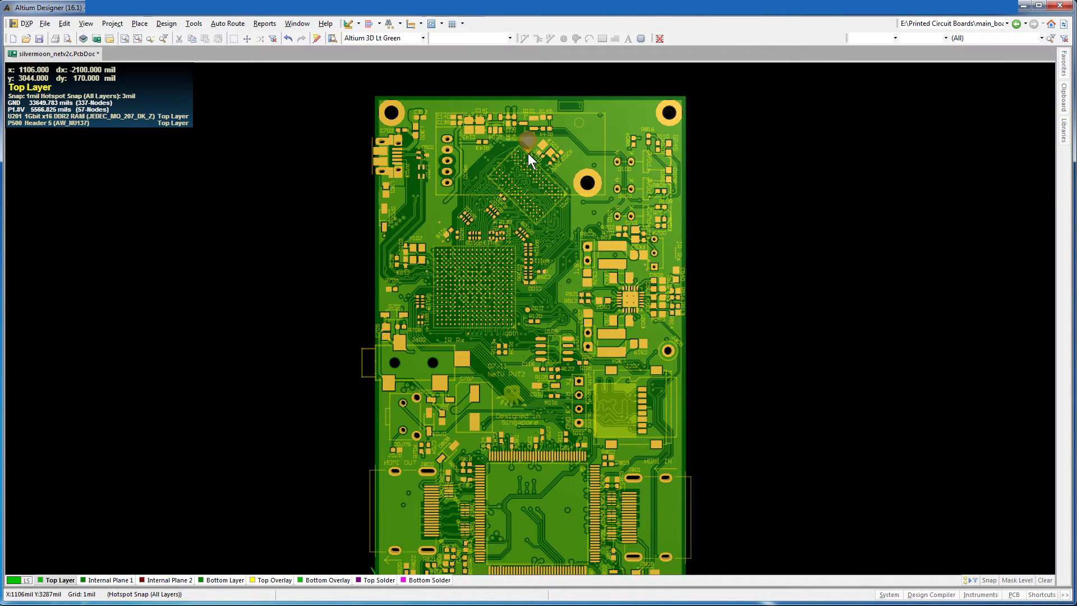
scroll(527, 153, down, 1)
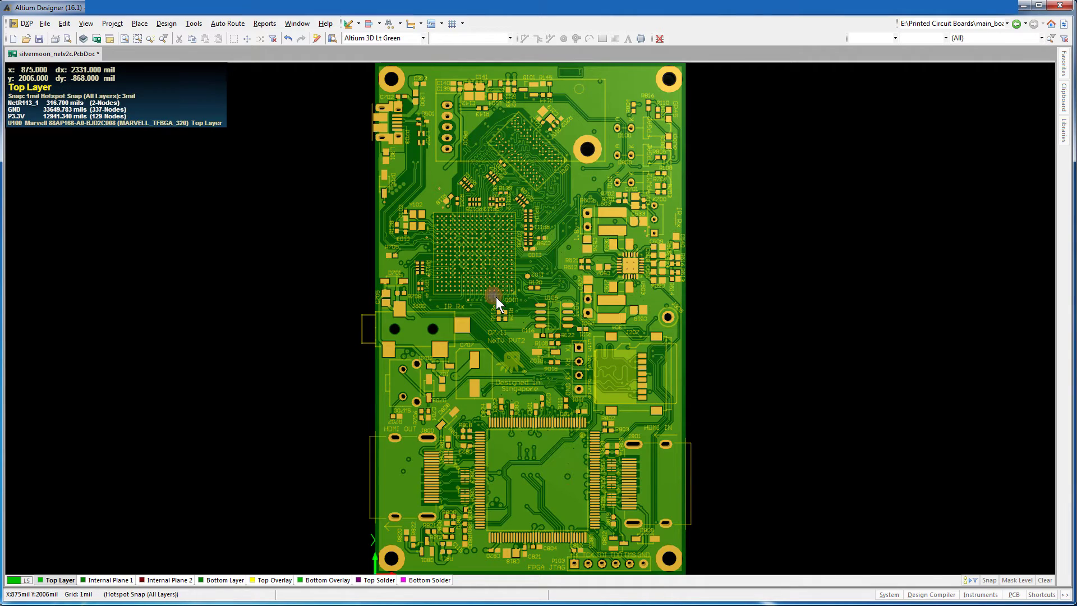
Examine the Marvell processor U100 and the Spartan-6 FPGA U800 on the board in close-up.
ctrl+scroll(496, 298, up, 2)
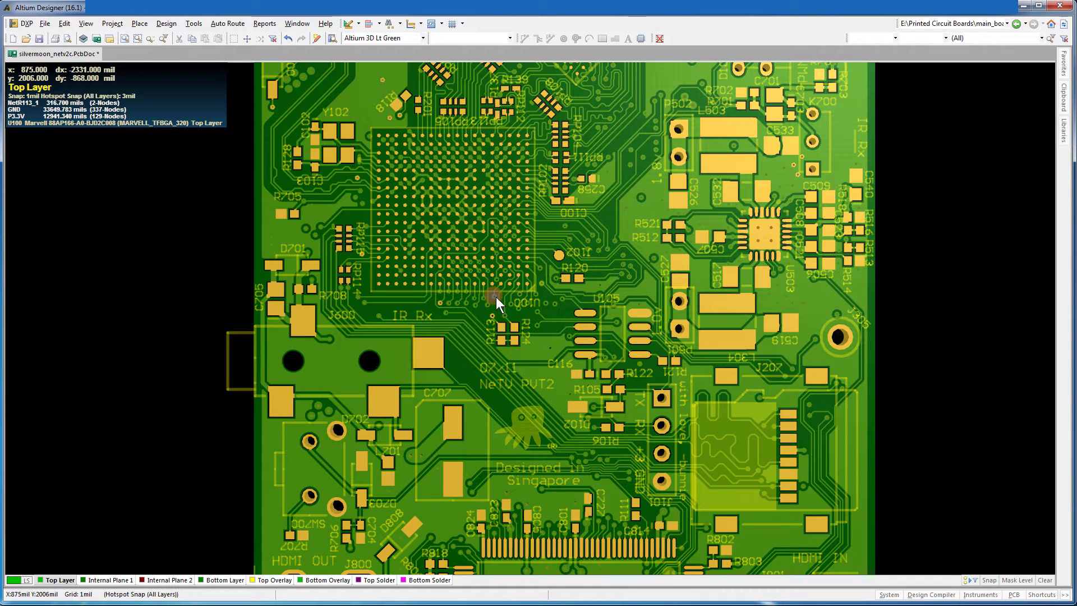
ctrl+scroll(496, 297, down, 2)
ctrl+scroll(527, 472, up, 2)
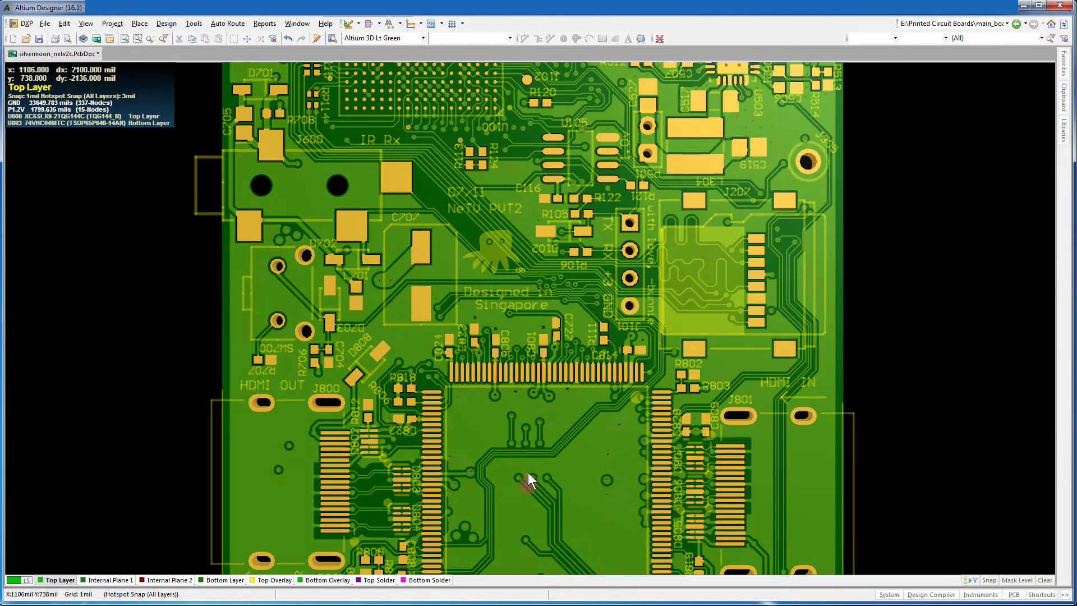
ctrl+scroll(527, 472, down, 2)
ctrl+scroll(527, 472, up, 2)
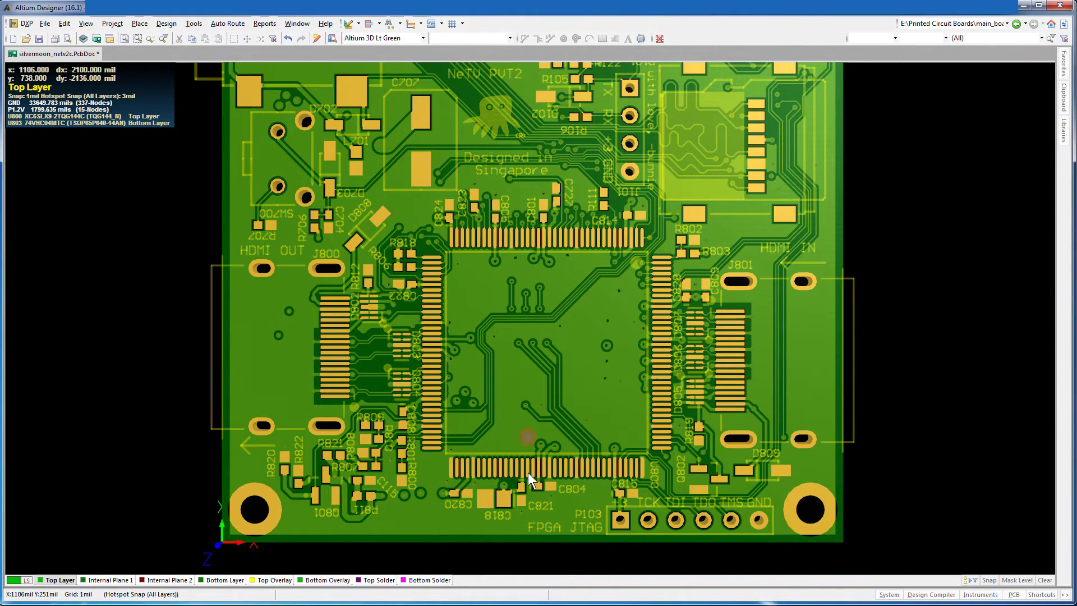
key(ctrl+Page_Down)
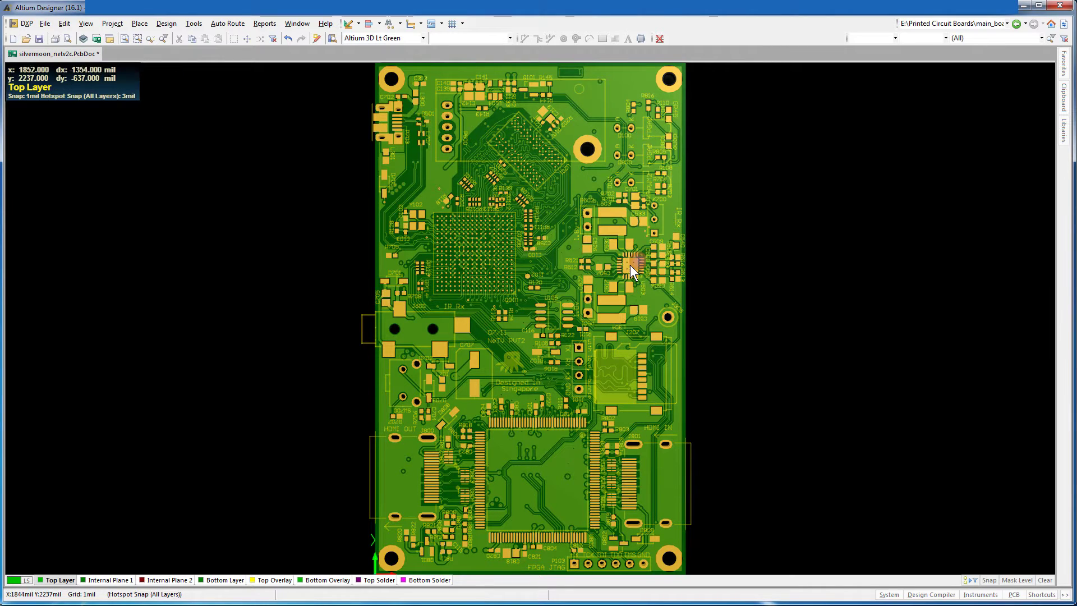
Examine the power regulator U503 and the USB Micro B connector P703 on the board in close-up.
ctrl+scroll(631, 264, up, 2)
ctrl+scroll(631, 265, up, 2)
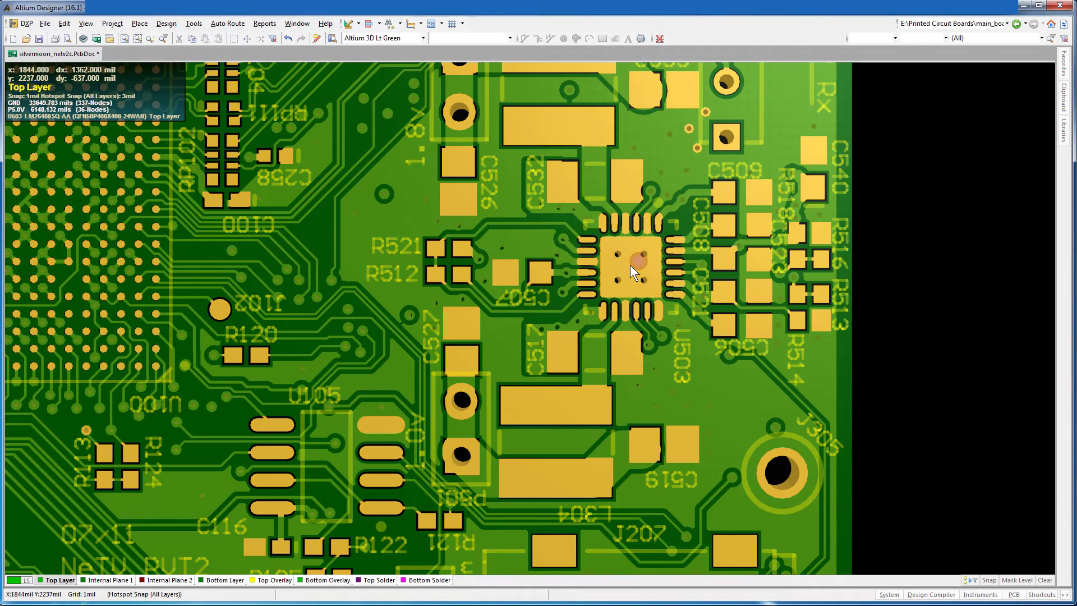
key(ctrl+Page_Down)
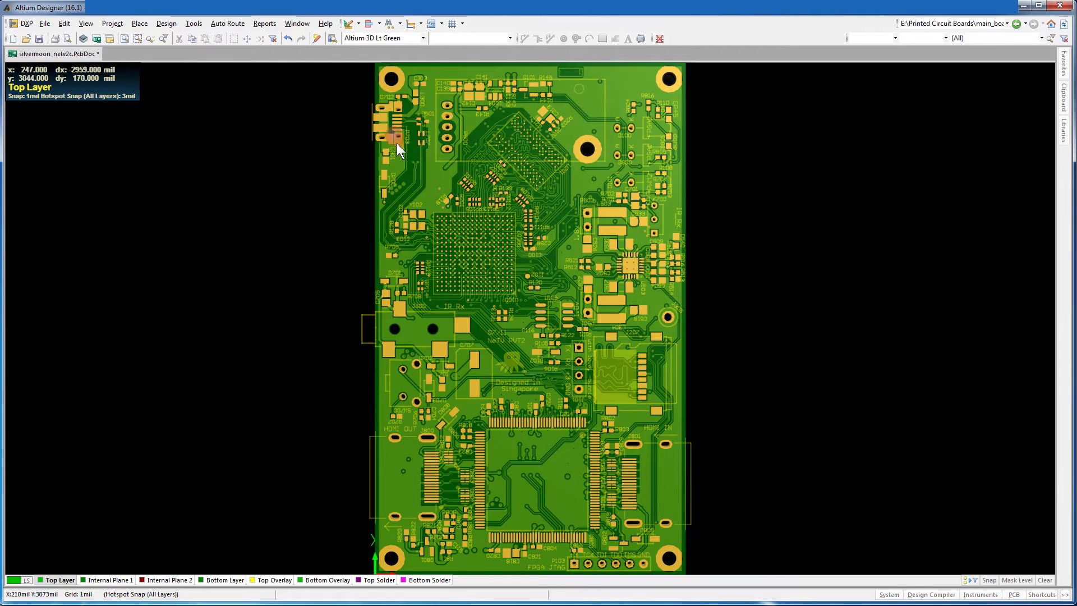
ctrl+scroll(389, 130, up, 3)
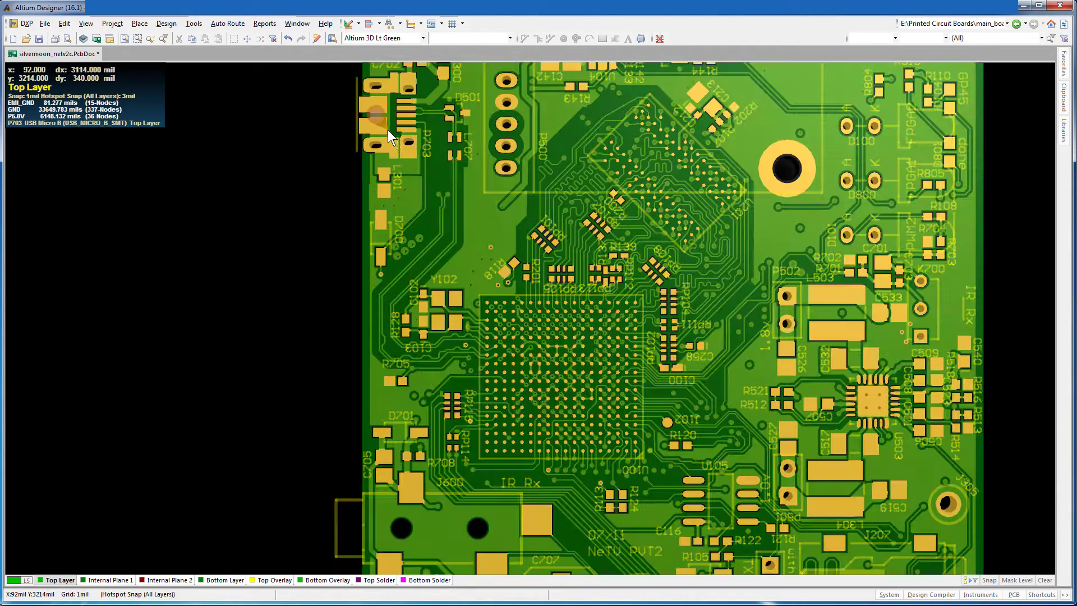
scroll(392, 137, up, 2)
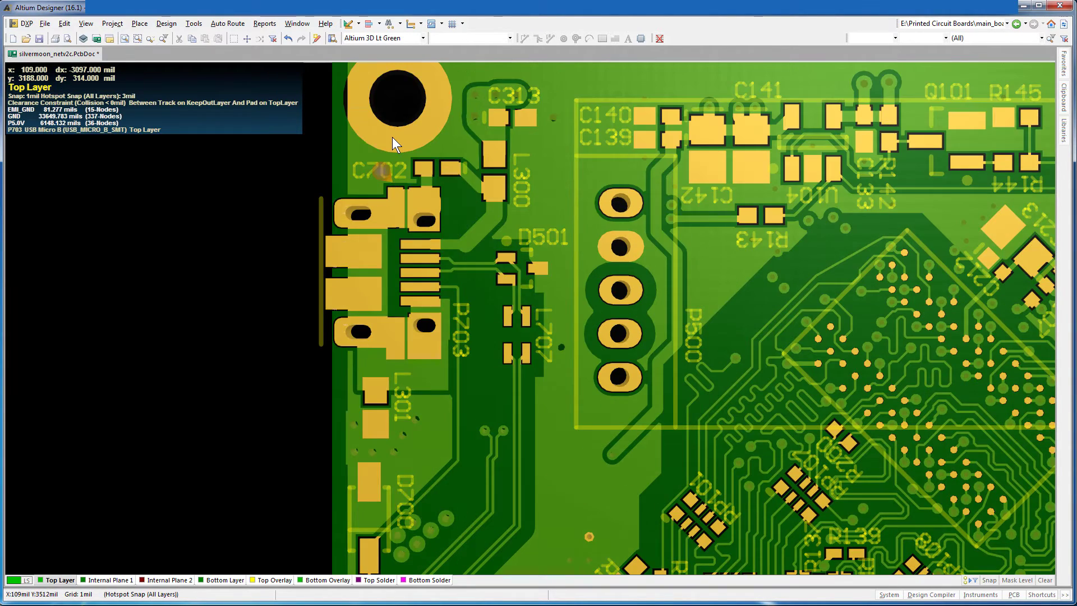
ctrl+scroll(388, 288, up, 2)
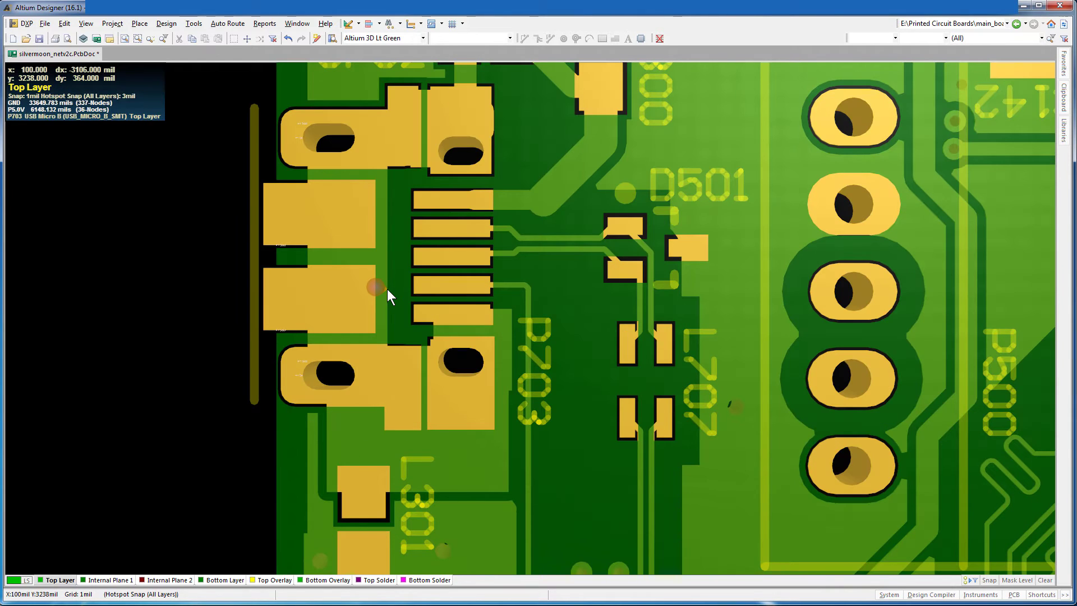
key(ctrl+Page_Down)
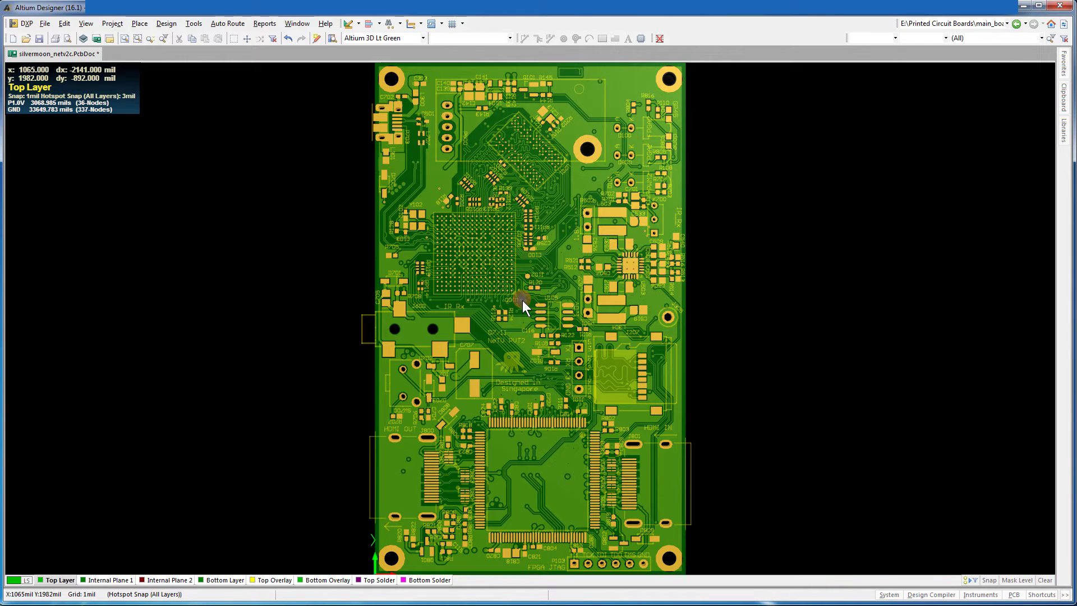
Flip the whole board over in the 3D view to look at its bottom side.
key(v)
key(b)
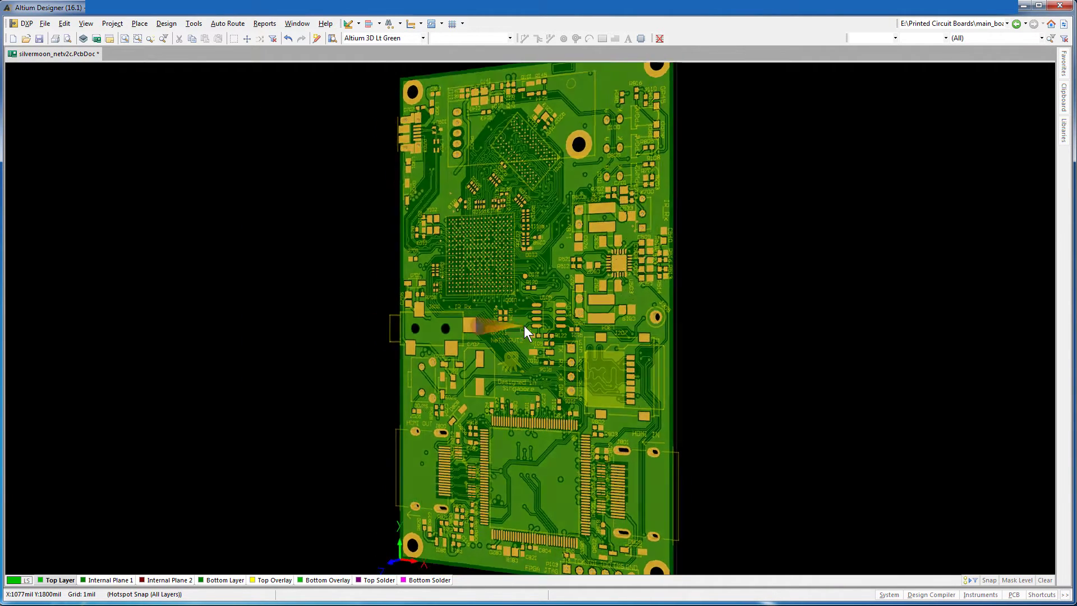
Examine the component placement and routing on the board's bottom side in close-up.
scroll(548, 543, down, 2)
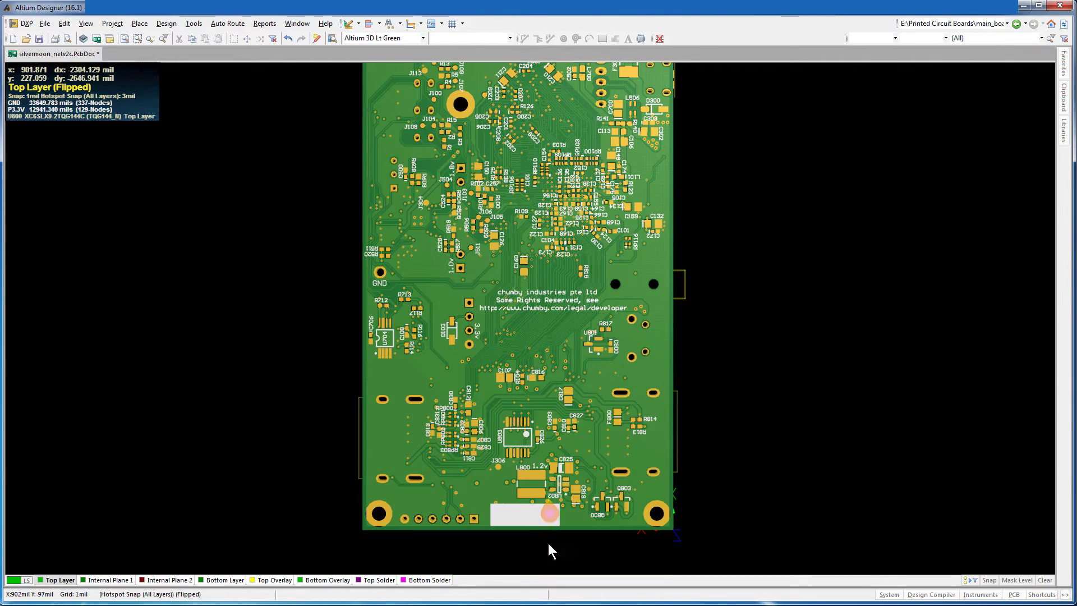
ctrl+scroll(550, 495, up, 2)
ctrl+scroll(550, 494, up, 4)
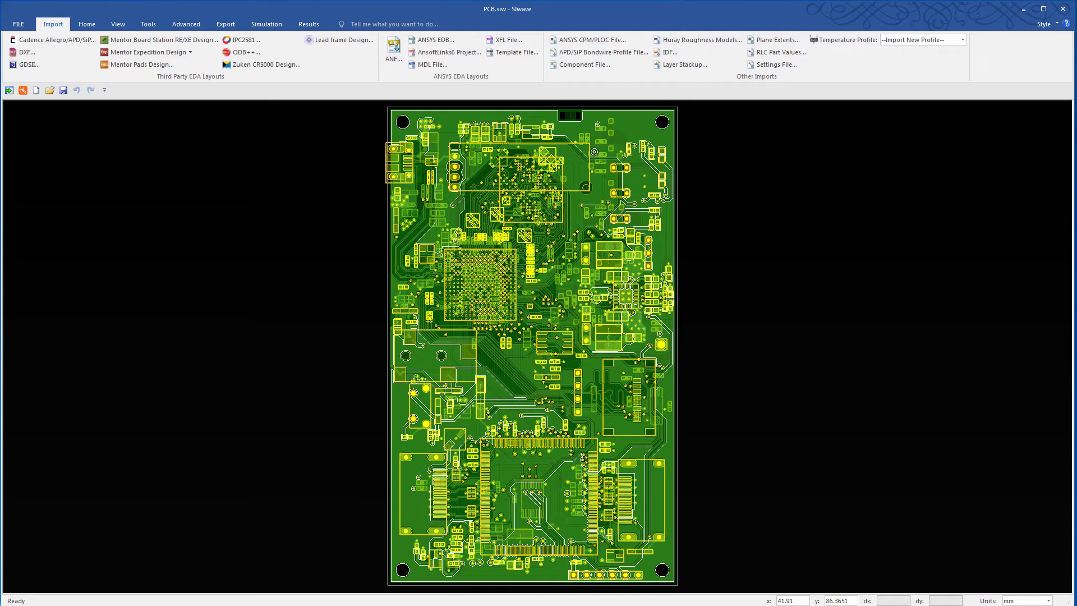
In SIwave, identify the DDR2 RAM U201, USB connector, Marvell processor U100, power regulator and FPGA on the imported board layout.
mouse_move(563, 176)
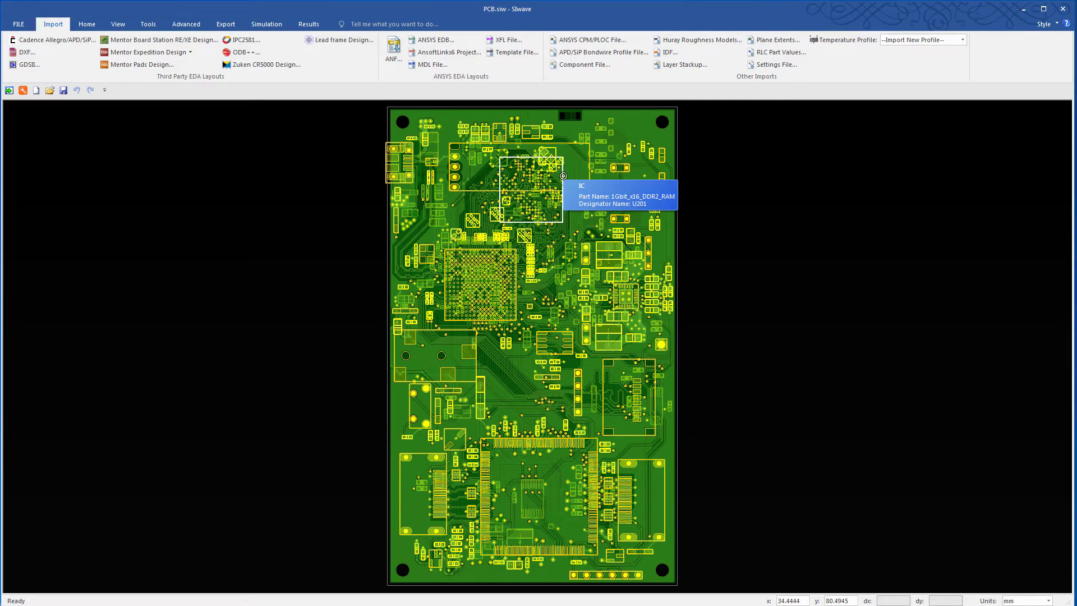
mouse_move(387, 181)
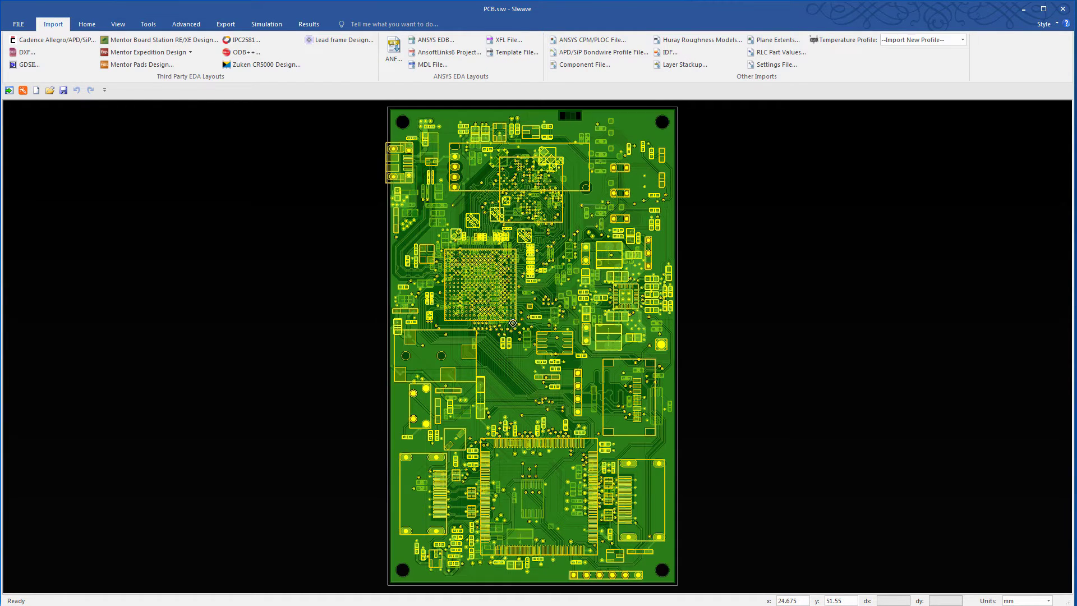
mouse_move(513, 320)
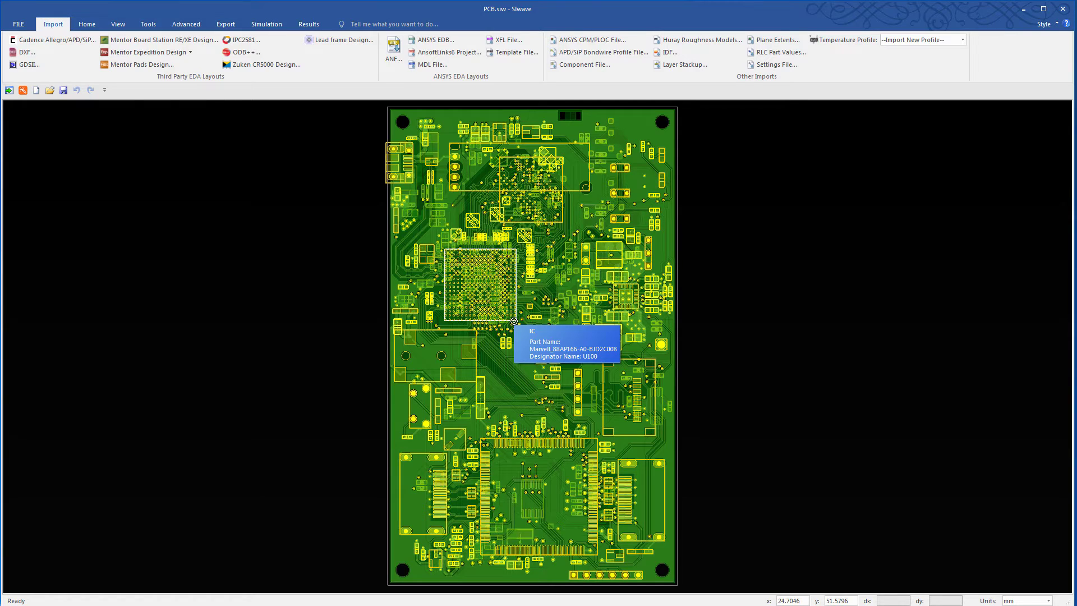
mouse_move(637, 299)
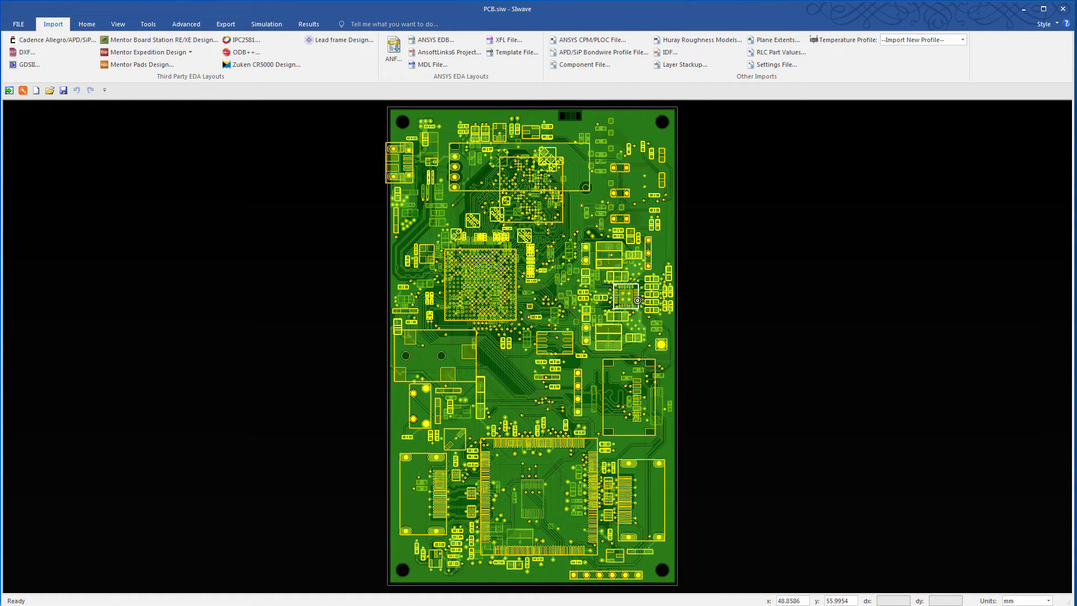
mouse_move(591, 438)
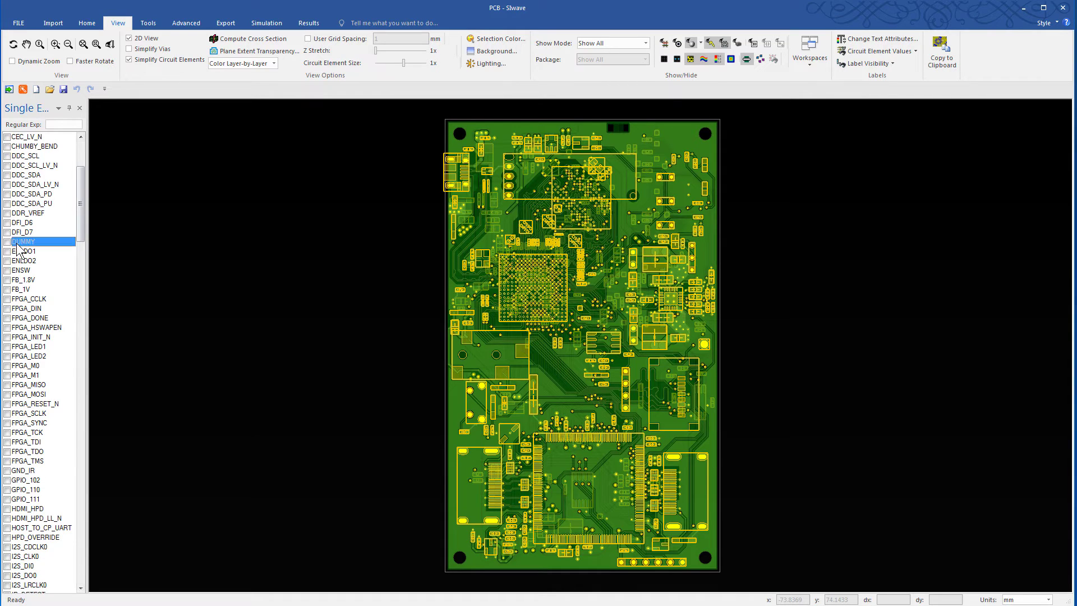
Show the DUMMY net on the board from the list of single-ended nets.
right_click(17, 246)
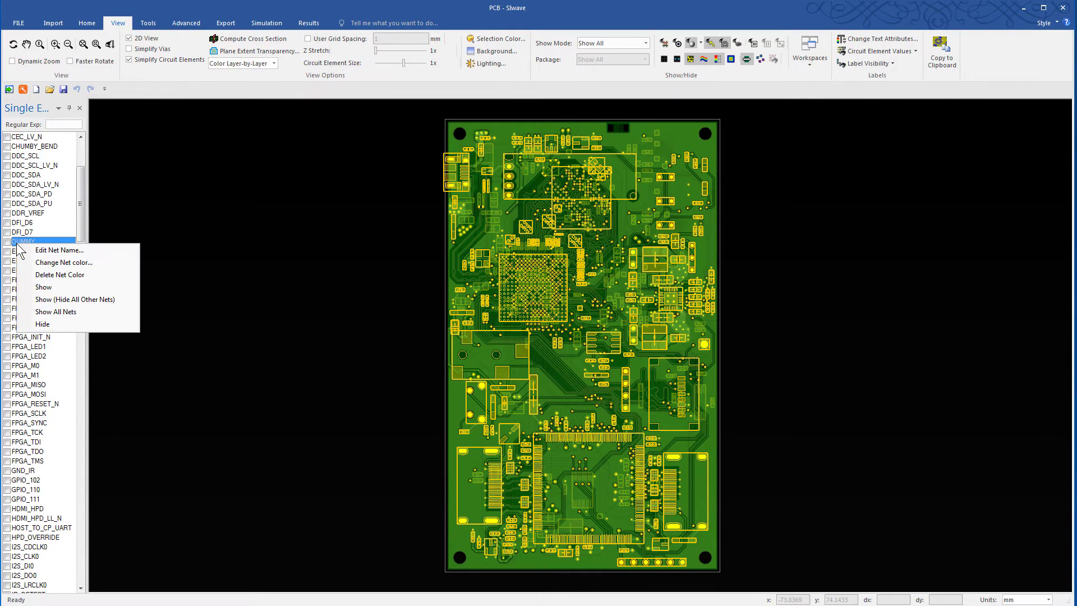
click(32, 288)
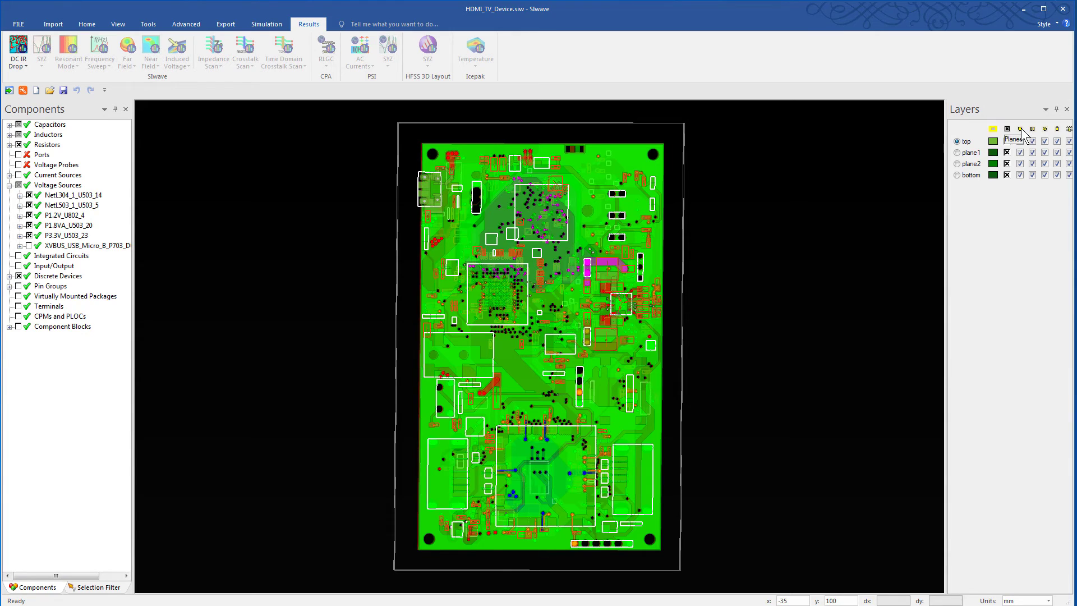
Hide the planes on all layers and inspect voltage sources NetL304_1_U503_14, NetL503_1_U503_5, P1.2V_U802_4, P1.8VA_U503_20 and P3.3V_U503_23 one by one.
click(1021, 129)
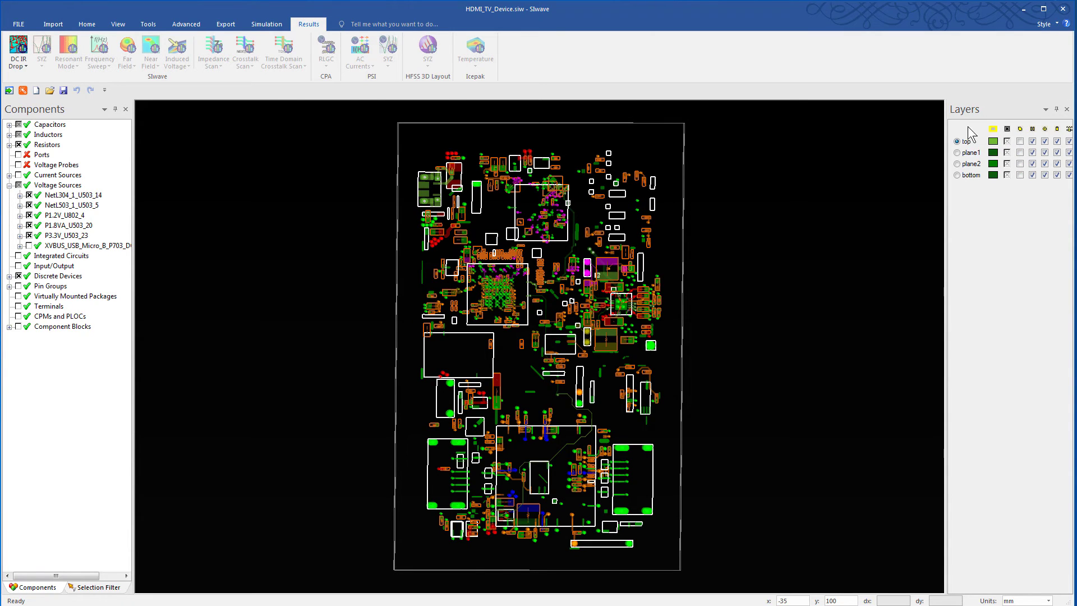
double_click(67, 195)
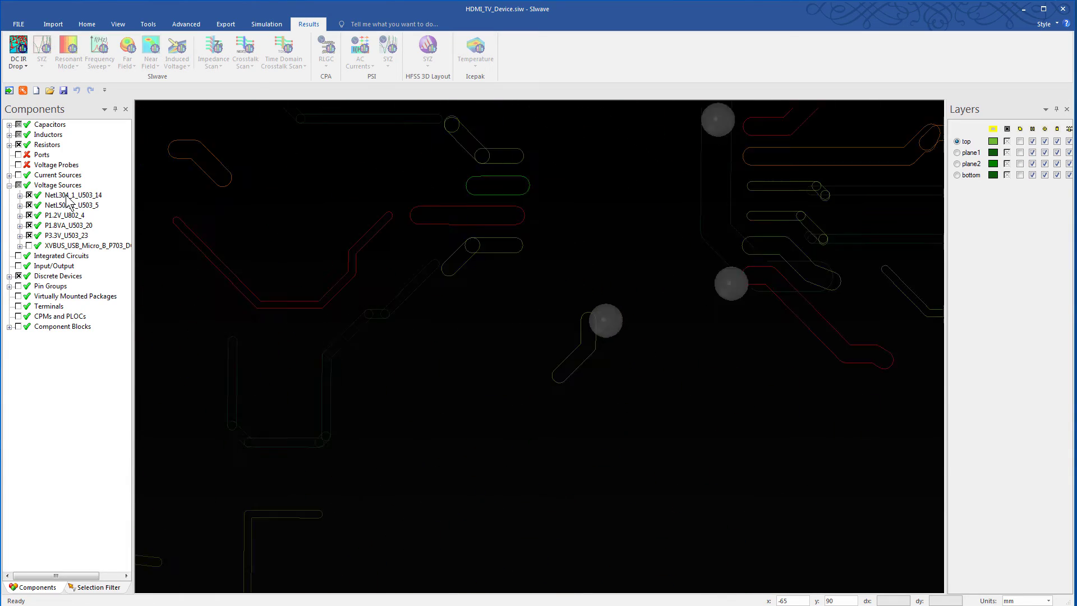
double_click(63, 205)
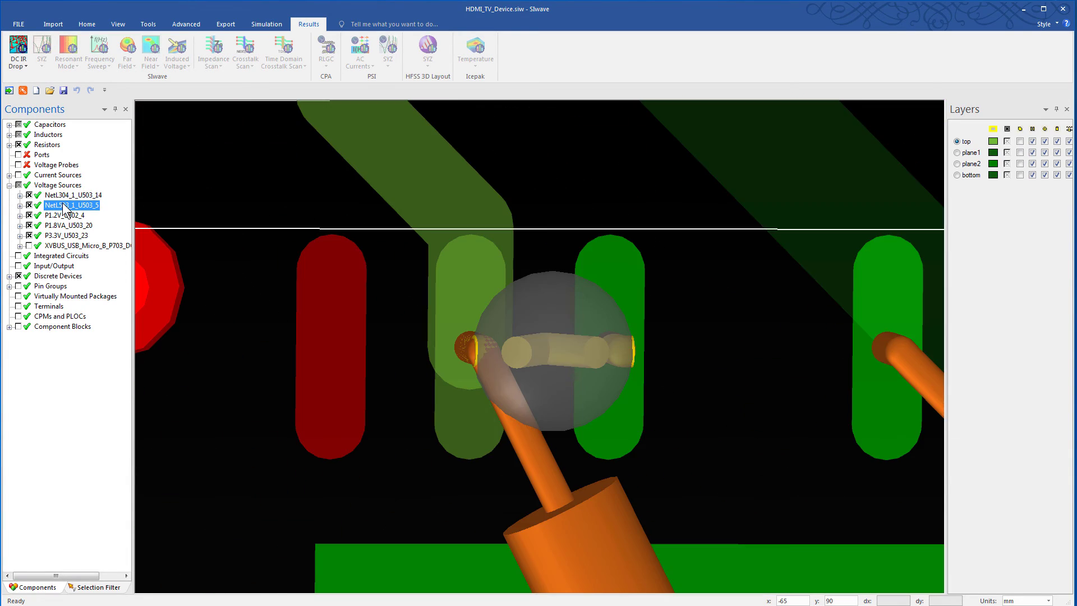
double_click(64, 215)
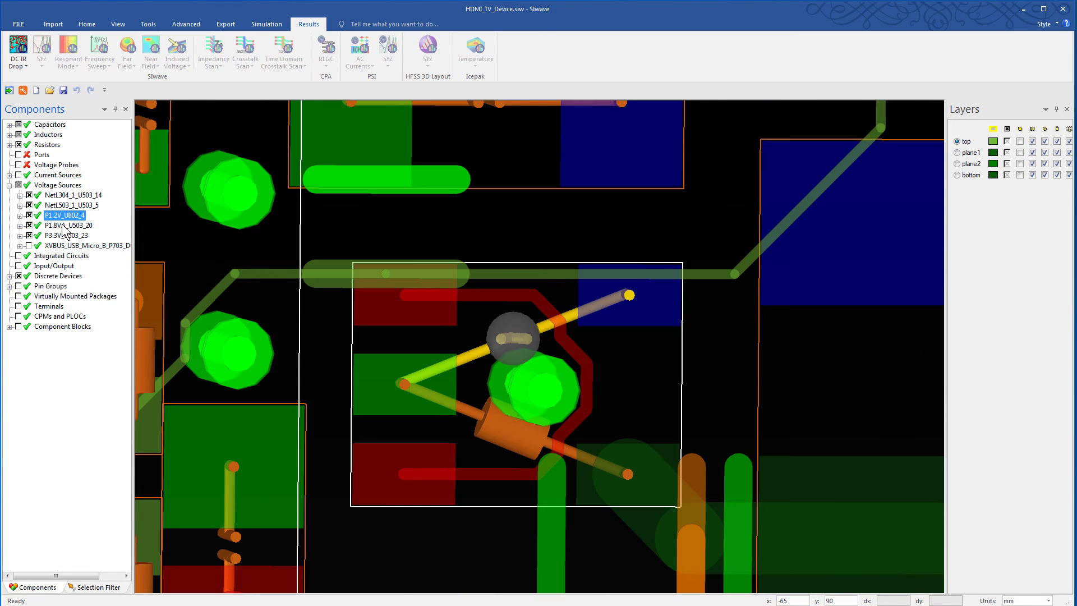
double_click(65, 226)
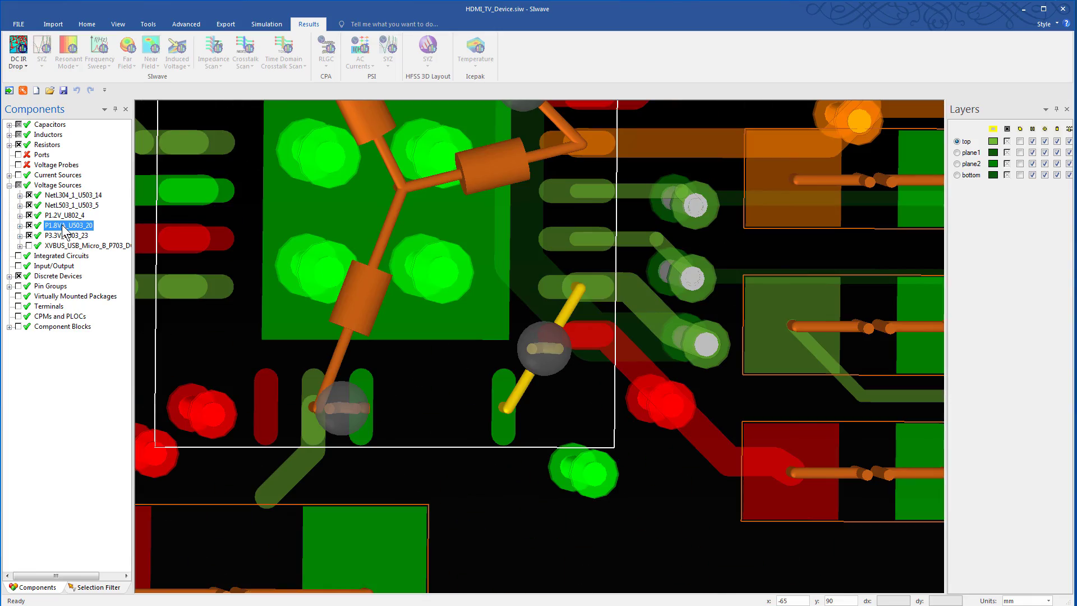
double_click(66, 236)
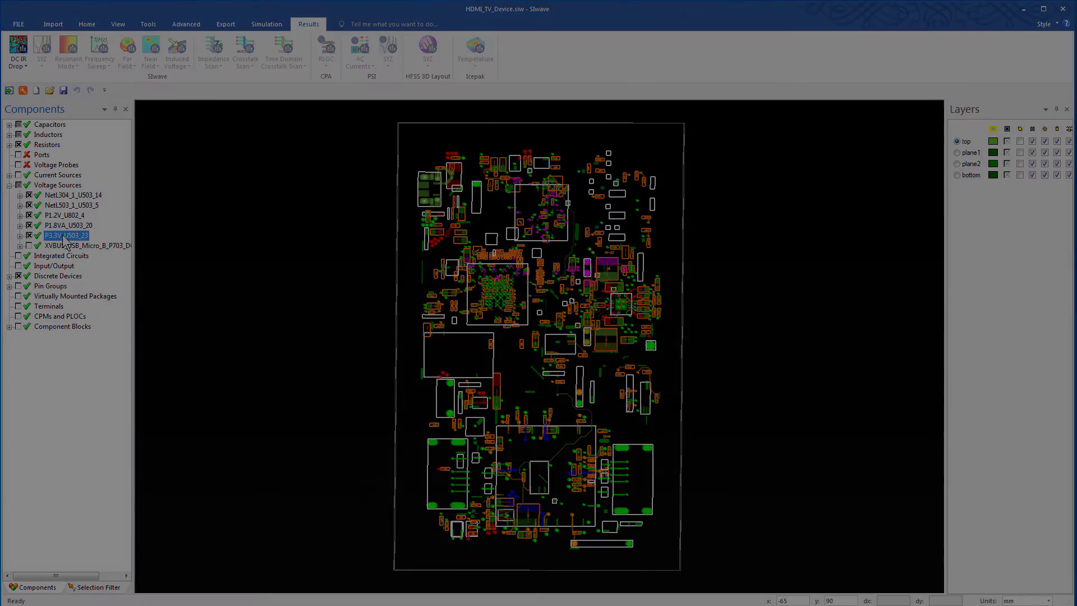